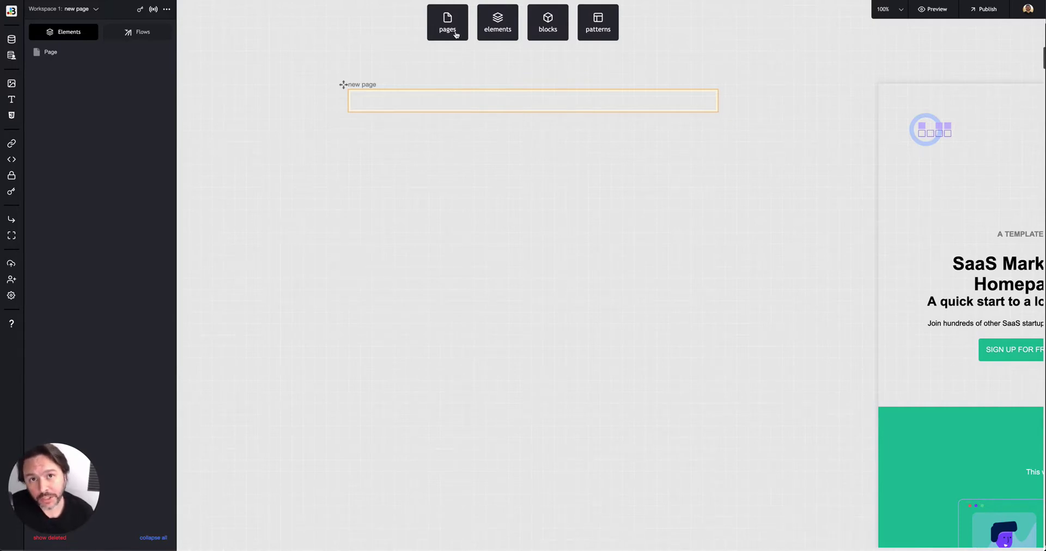
Open the Elements library and scroll through every category, from inputs and media to data display and lightboxes.
click(499, 31)
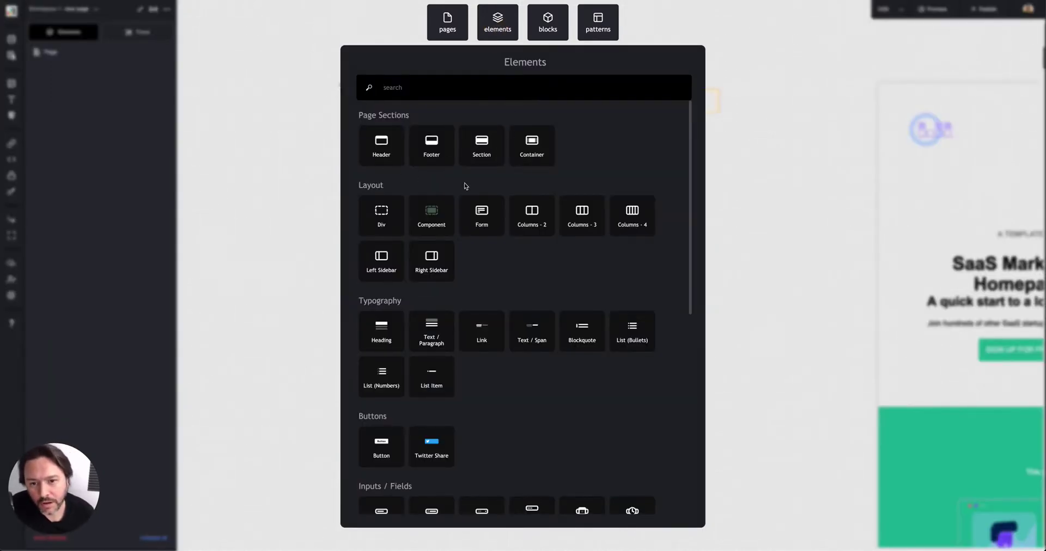
scroll(475, 185, down, 3)
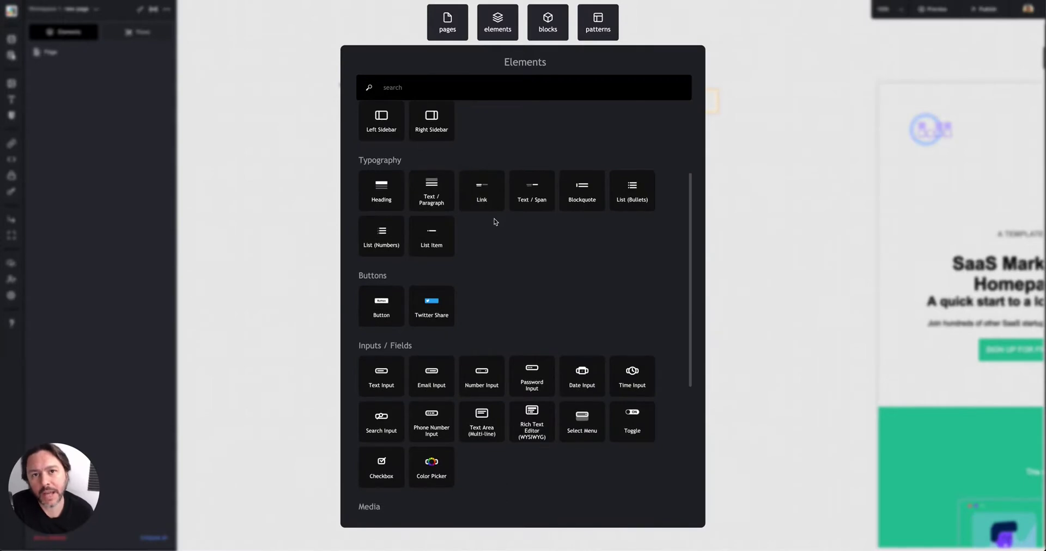
scroll(495, 218, down, 2)
scroll(496, 221, up, 5)
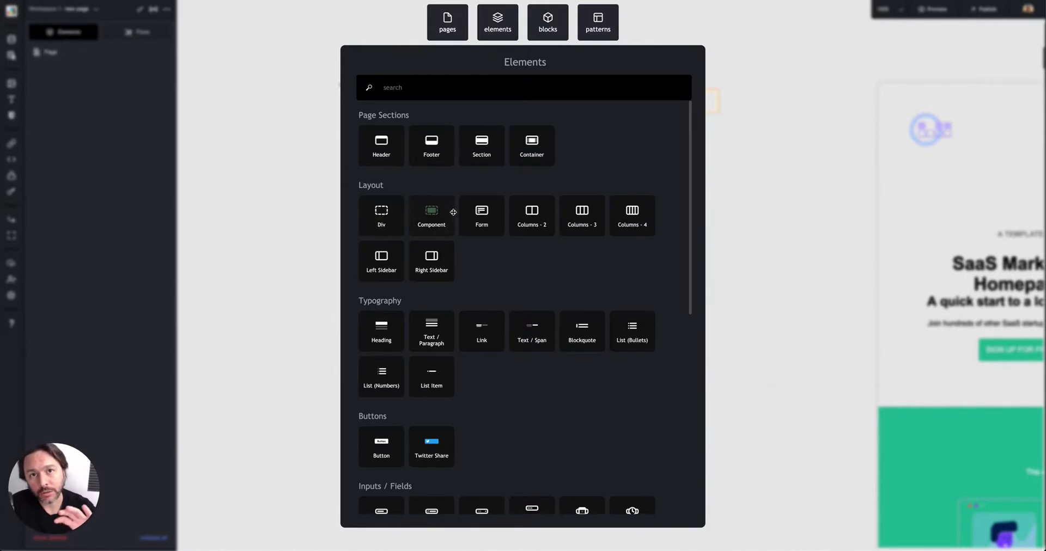
scroll(501, 240, down, 2)
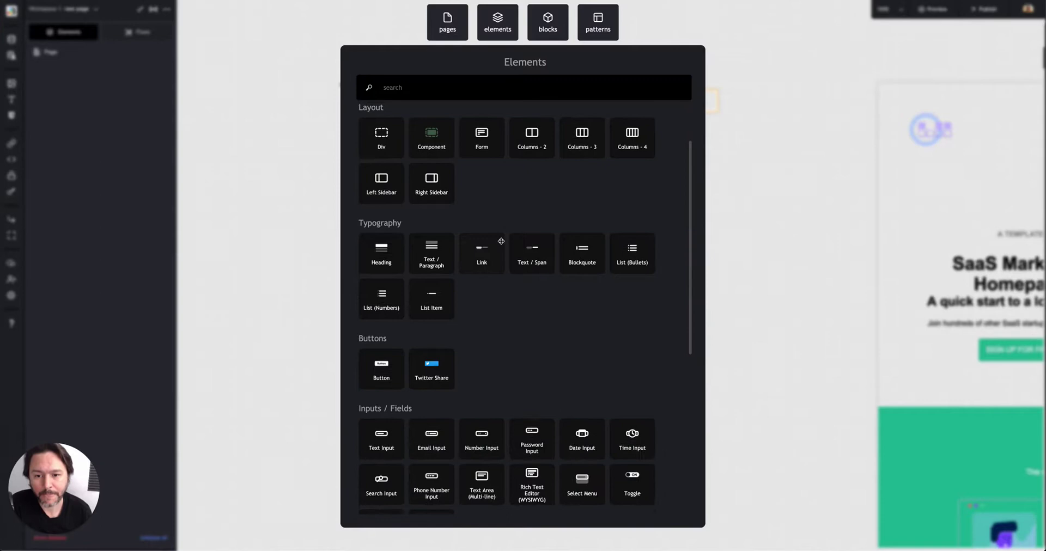
scroll(497, 242, down, 1)
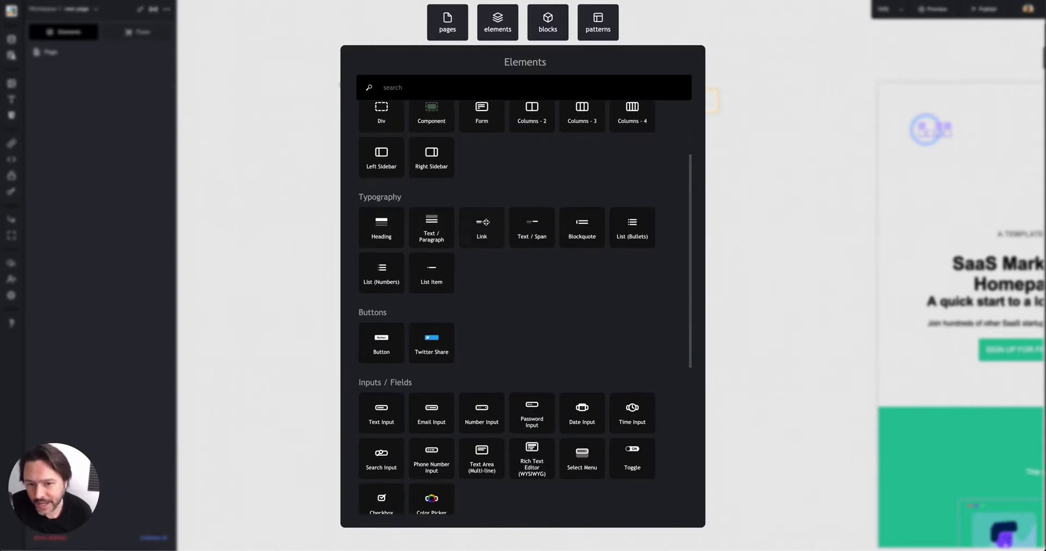
scroll(515, 267, down, 3)
scroll(517, 264, down, 3)
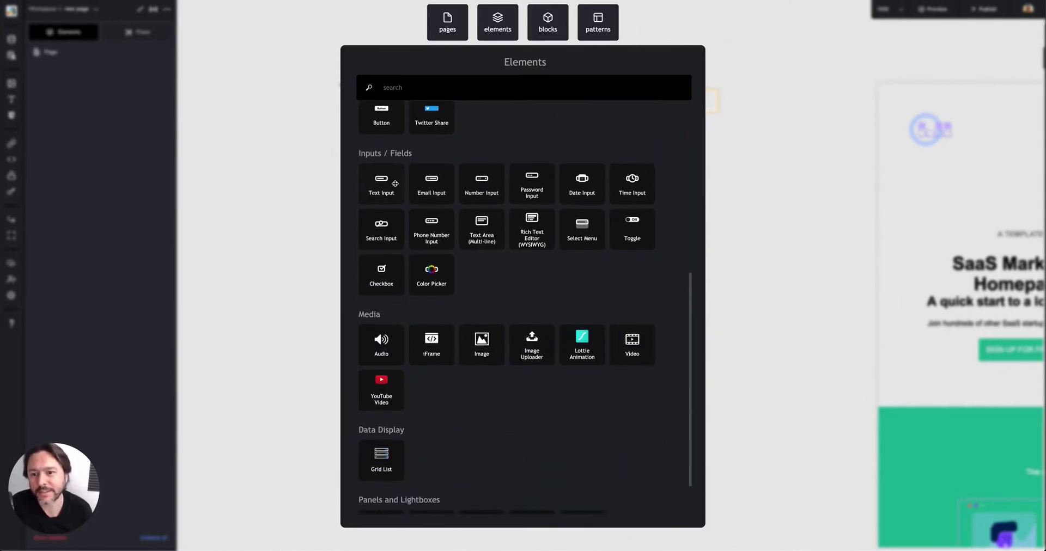
scroll(478, 263, down, 1)
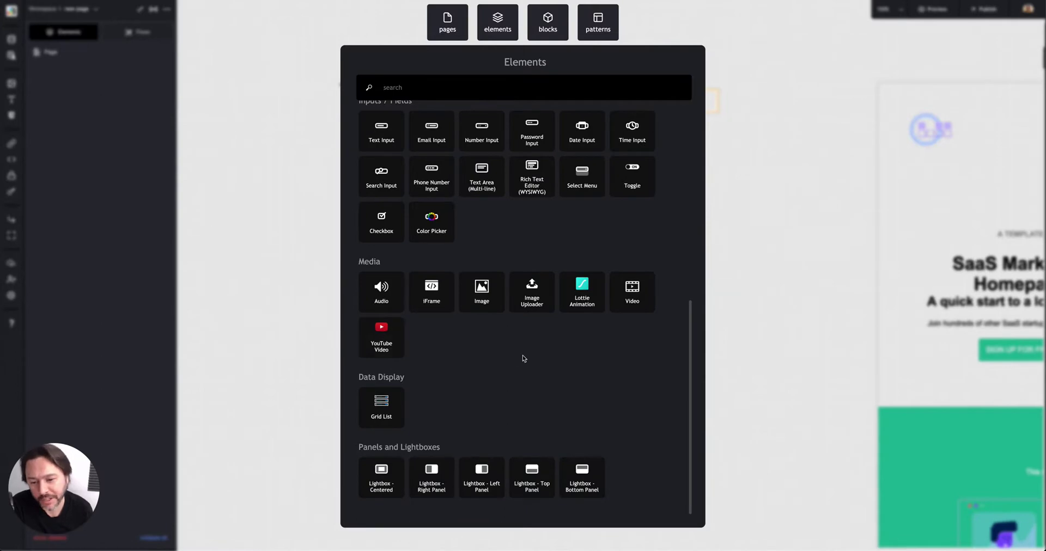
scroll(539, 336, up, 6)
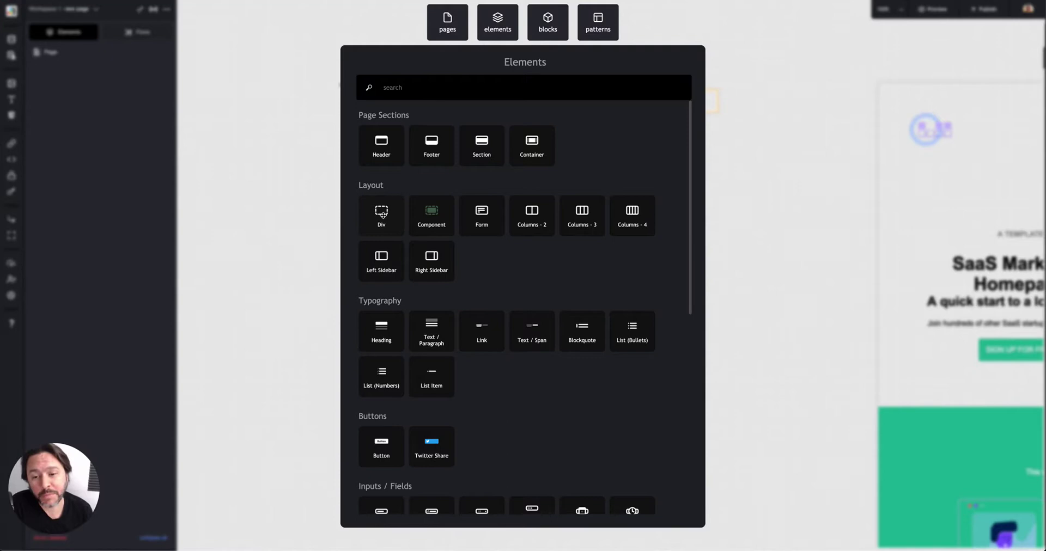
Drop a Div onto the page and place a 'Lorem ipsum dolor sit amet' Heading inside it.
drag(382, 214, 383, 101)
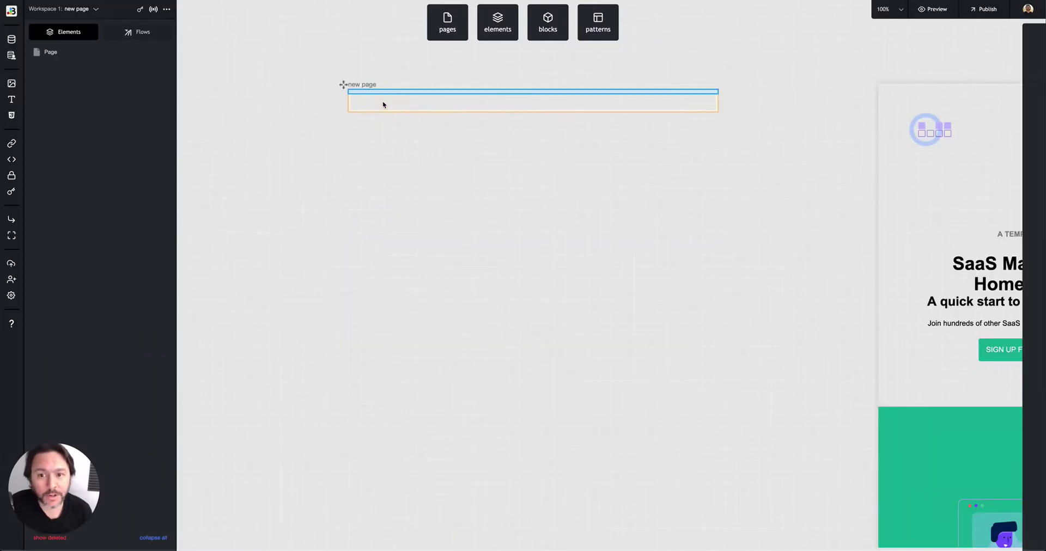
click(494, 32)
scroll(418, 275, down, 3)
mouse_move(384, 248)
mouse_down()
mouse_move(245, 195)
mouse_move(67, 70)
mouse_up()
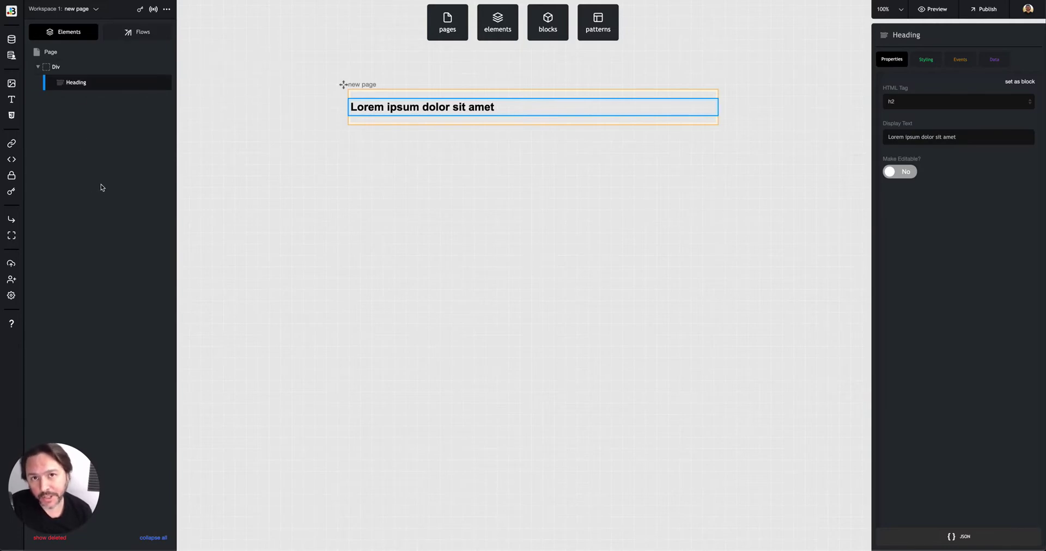
Check the Heading's HTML tag levels, then select the Div and show its Styling options.
click(64, 69)
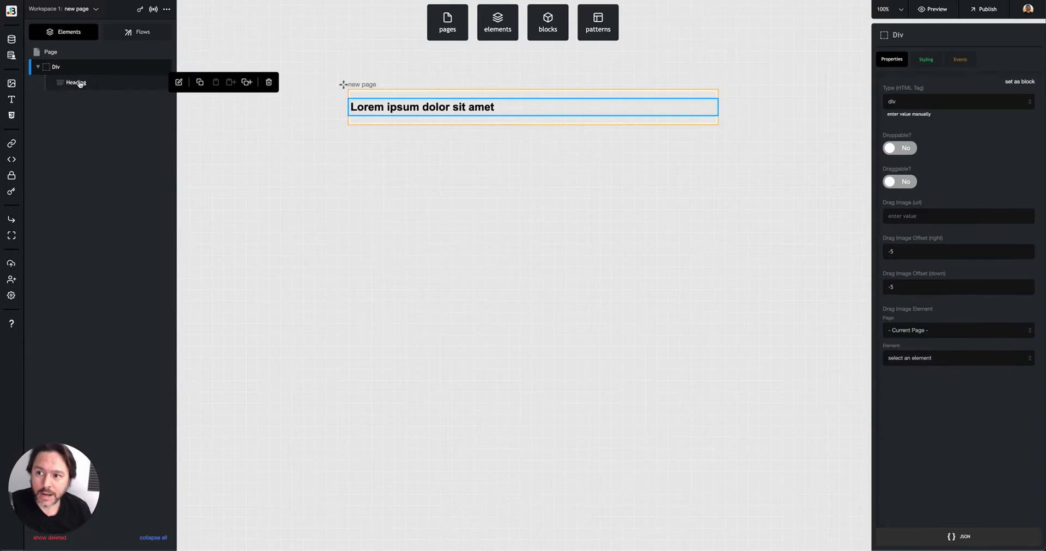
click(78, 83)
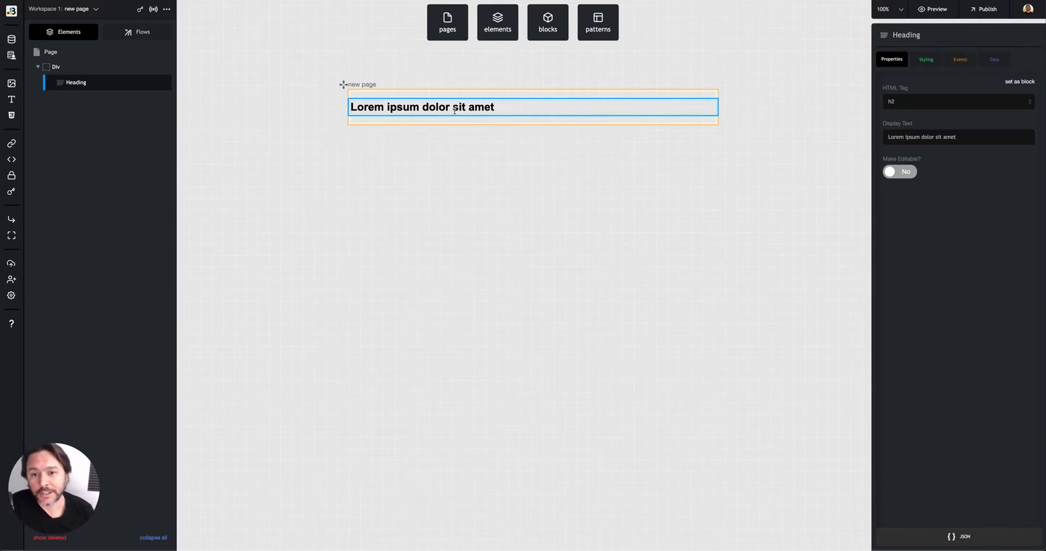
click(56, 66)
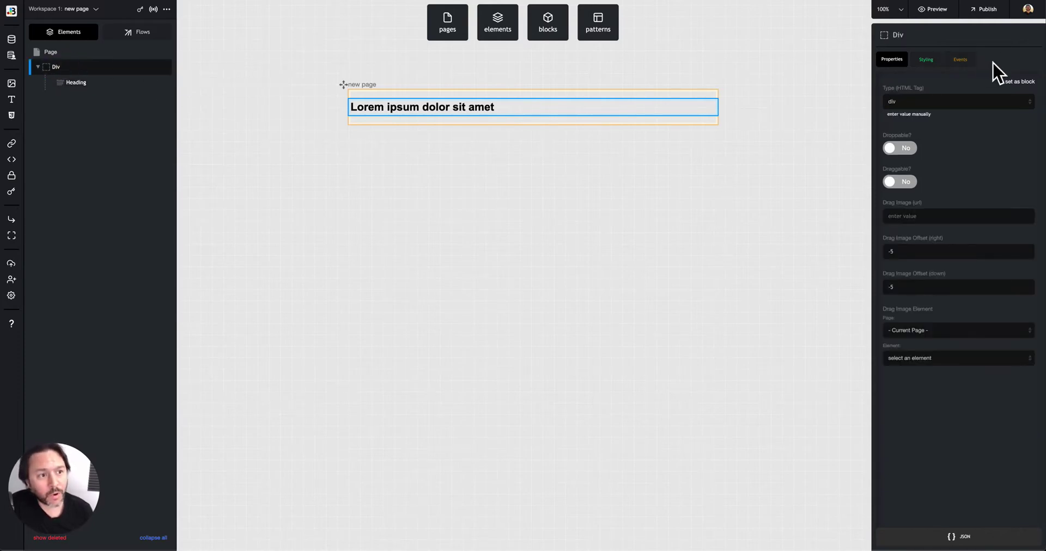
click(76, 83)
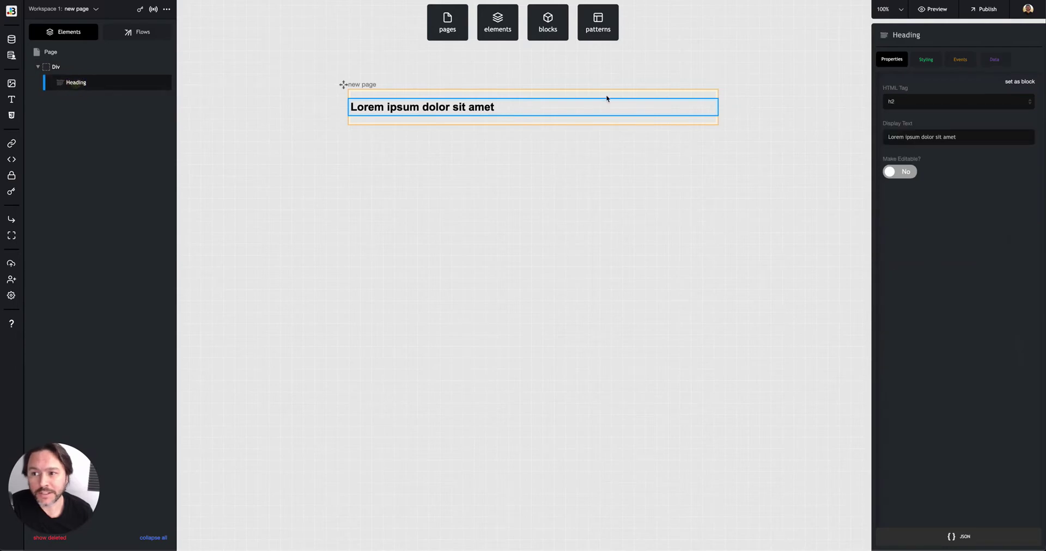
click(896, 66)
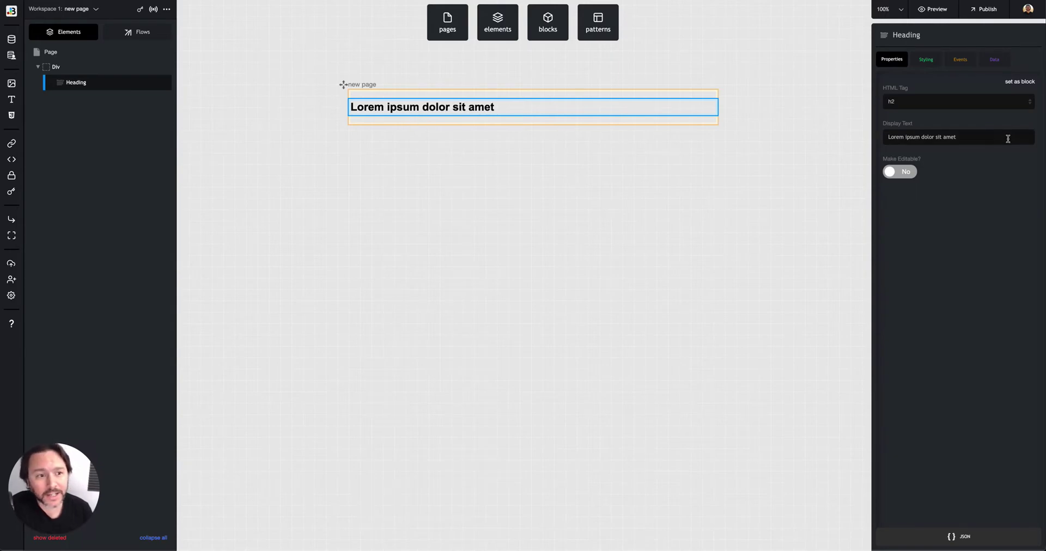
click(926, 103)
click(963, 222)
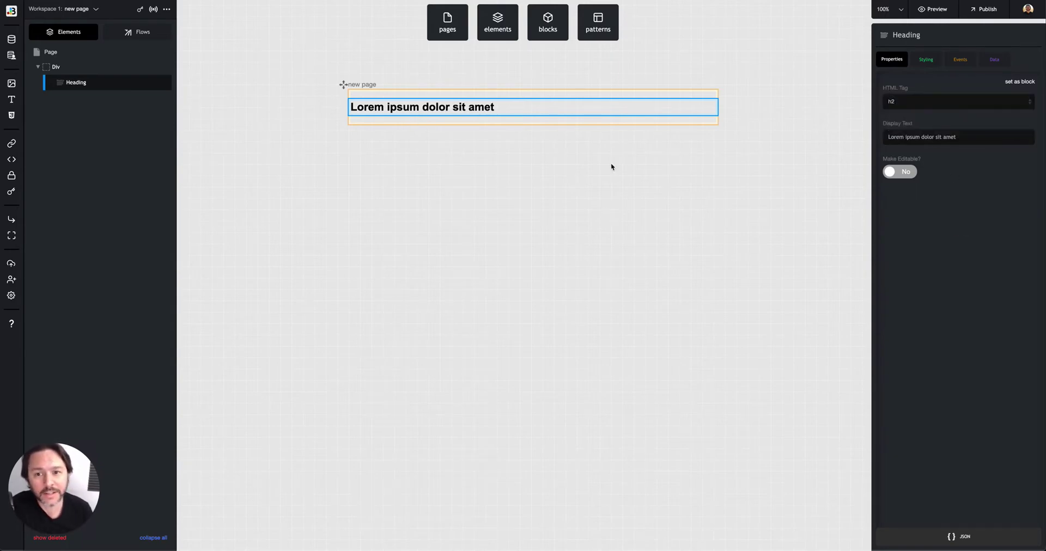
click(55, 66)
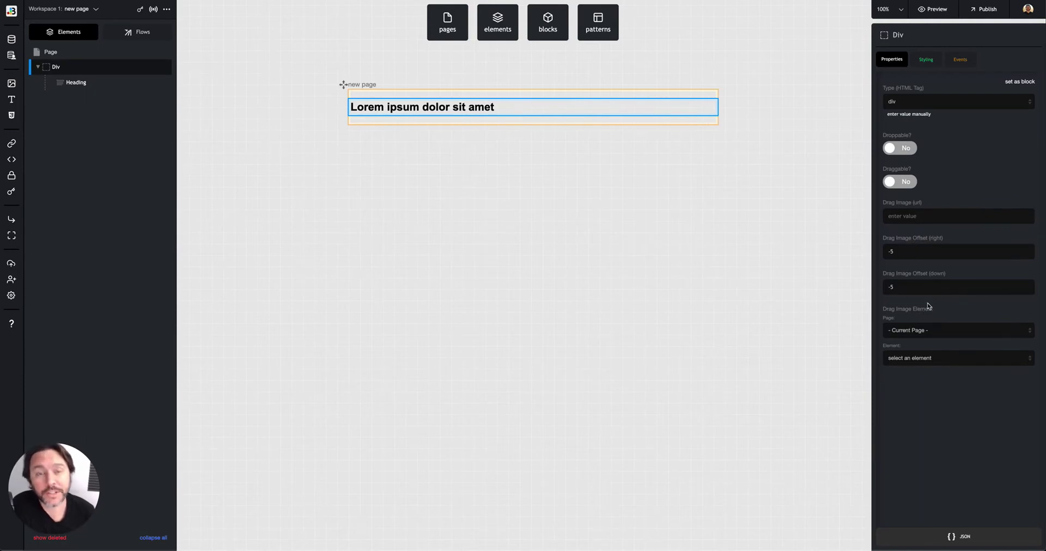
click(927, 62)
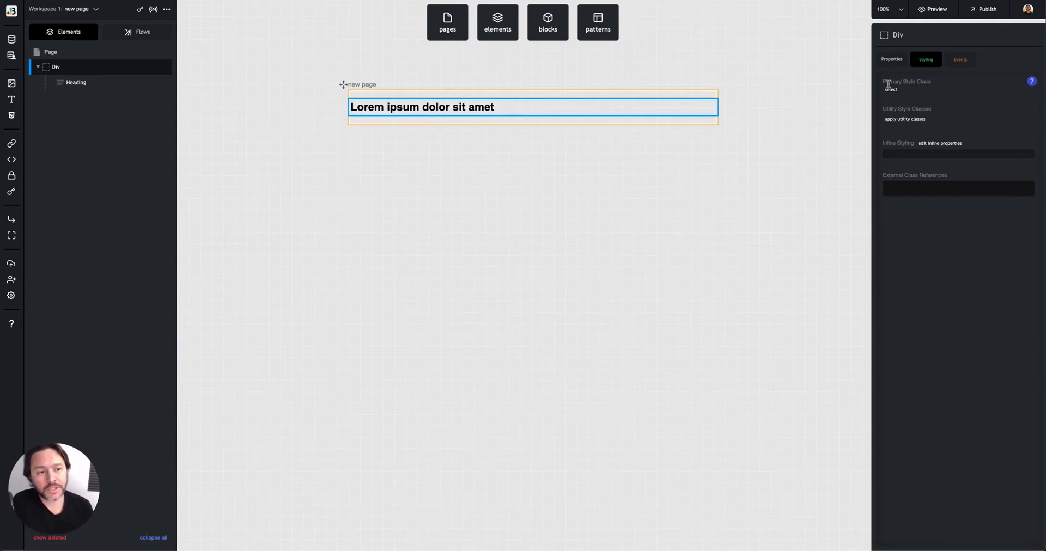
Review the Div's event handlers, then return to its general Properties.
click(961, 61)
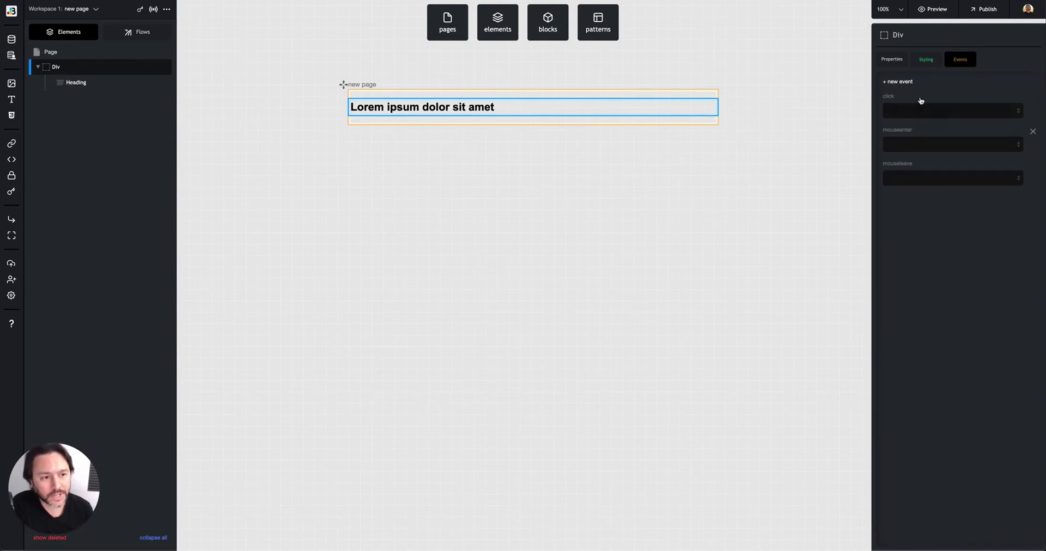
click(892, 60)
mouse_move(98, 66)
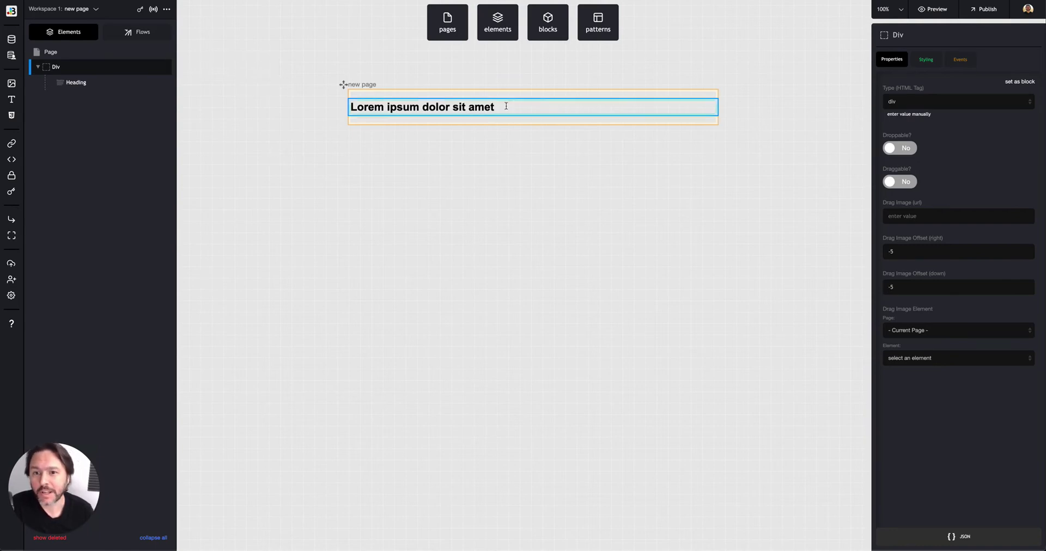
Drag the prebuilt Testimonial block from the Blocks library to sit below the heading.
click(537, 104)
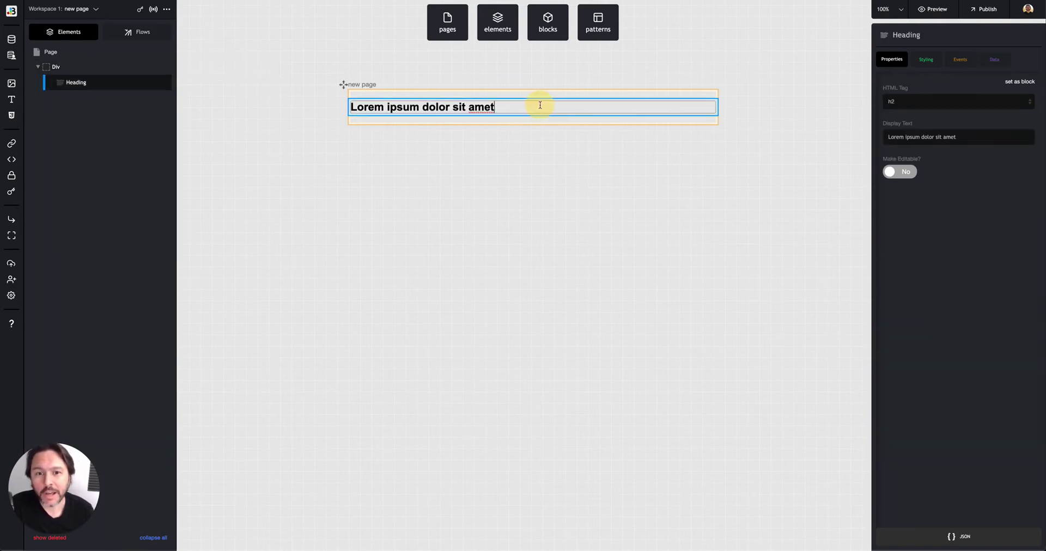
click(548, 25)
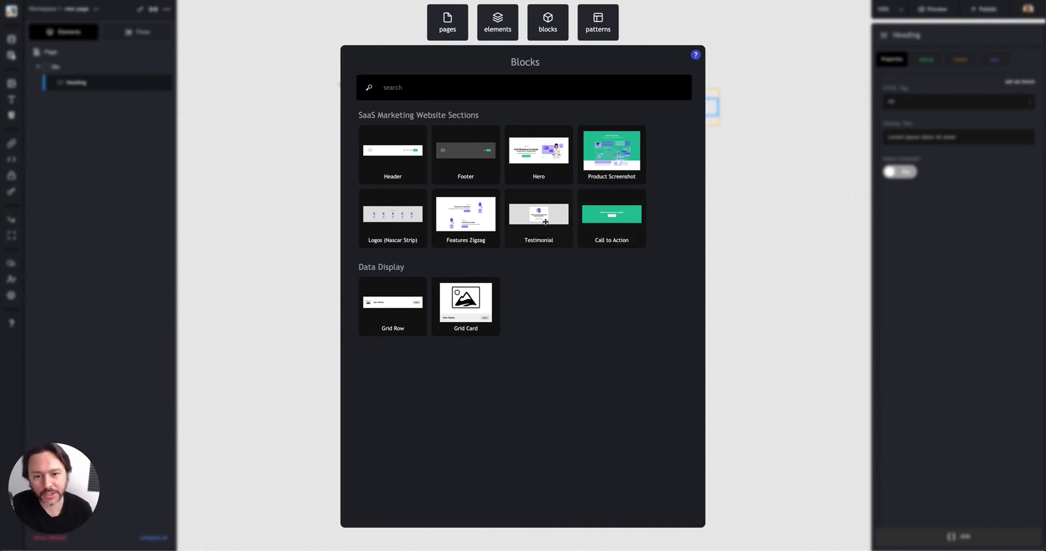
drag(545, 221, 460, 121)
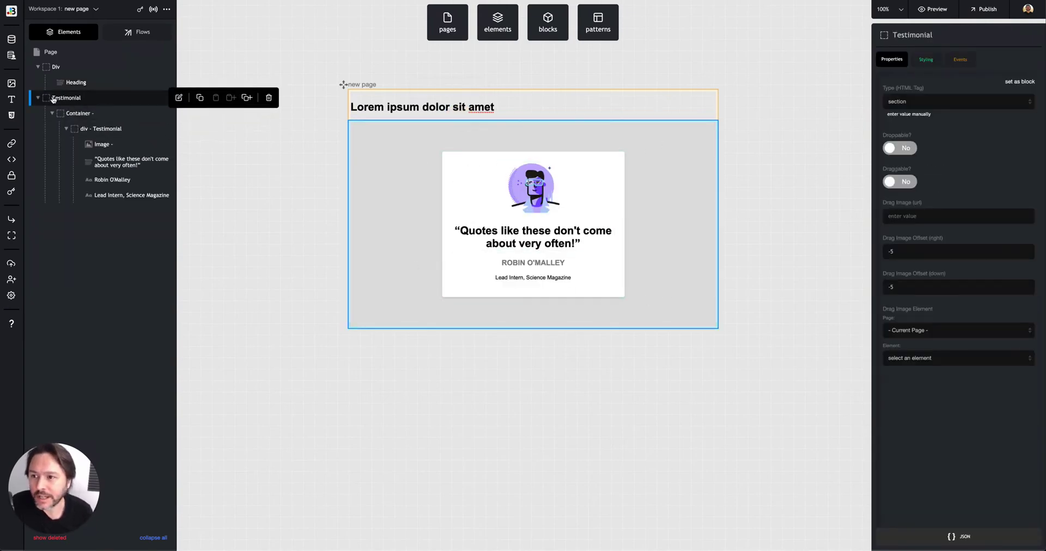
mouse_move(107, 129)
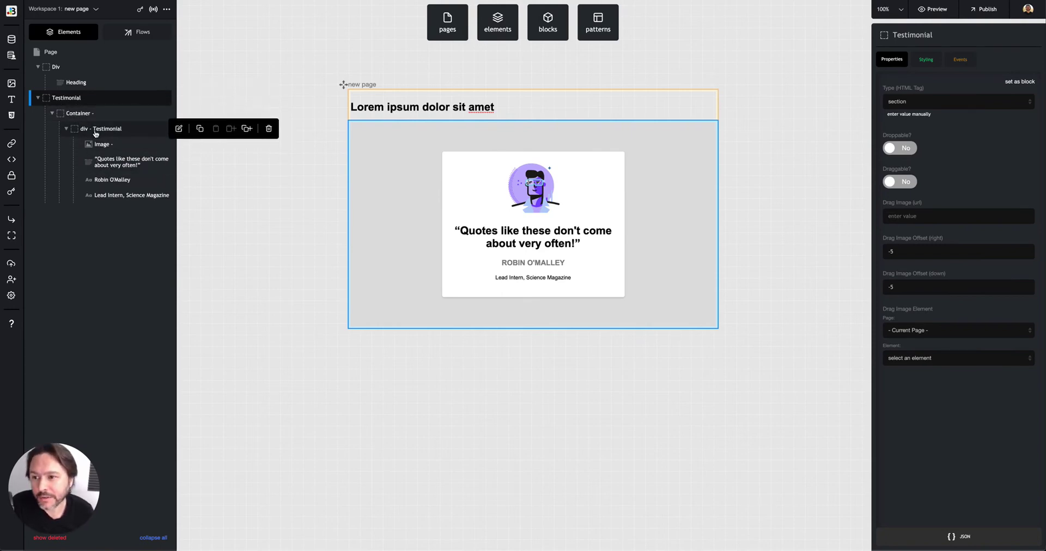
Select the 'div - Testimonial' card, show its Testimonial class style rules, then reopen the Blocks library.
click(95, 130)
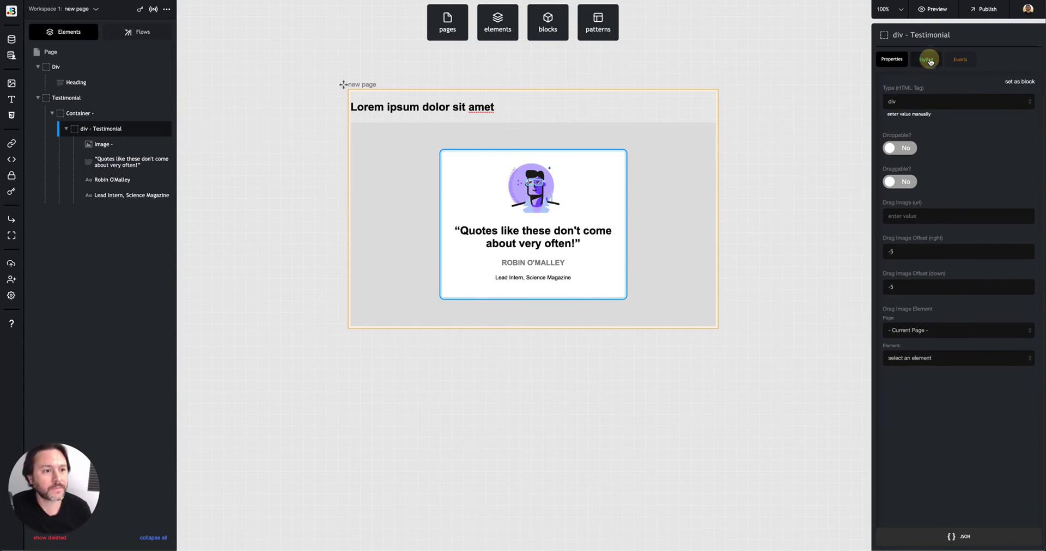
click(926, 59)
click(901, 96)
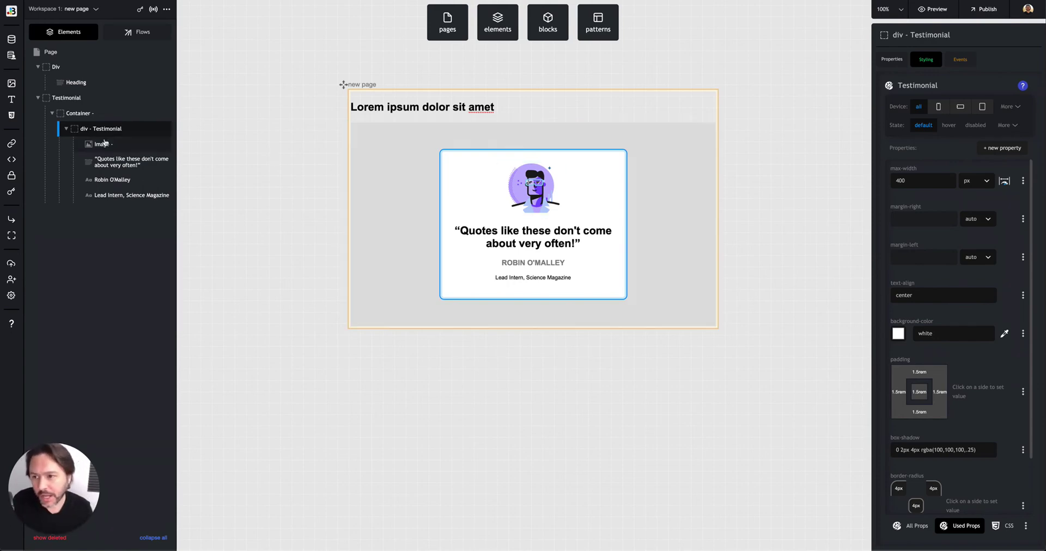
click(547, 38)
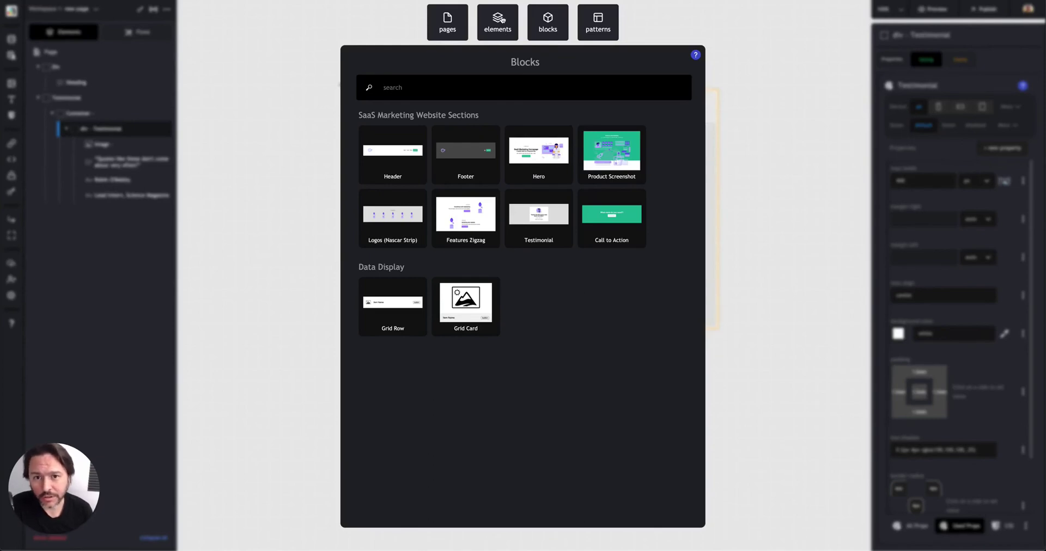
Close the library, save the heading via 'set as block', and find it under Custom in Blocks.
click(501, 21)
click(288, 143)
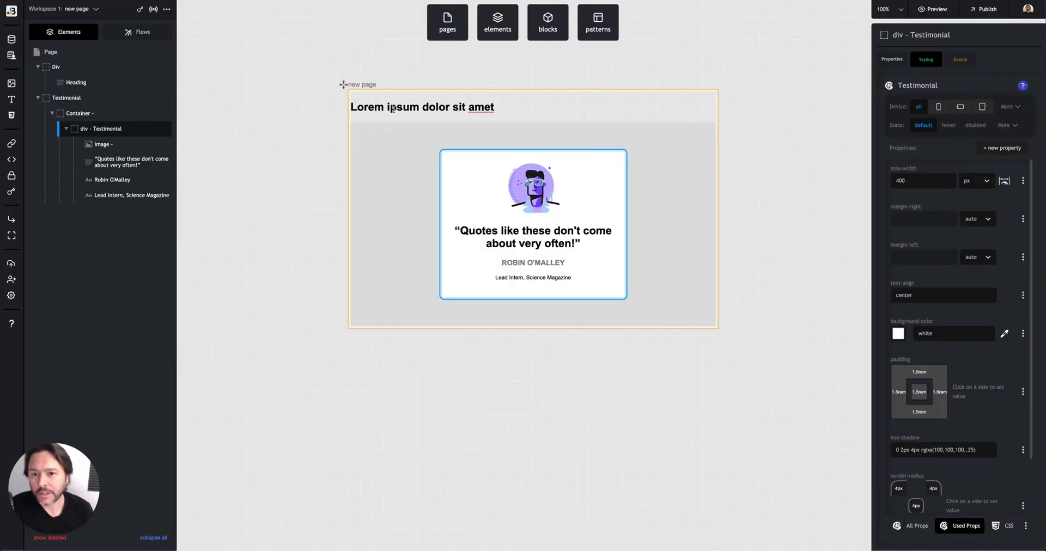
click(398, 107)
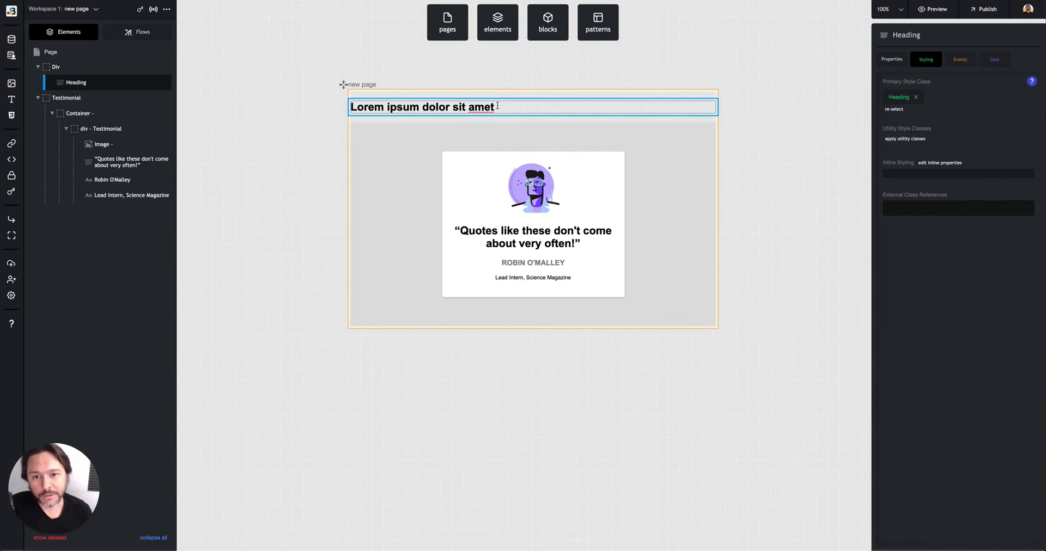
mouse_move(76, 83)
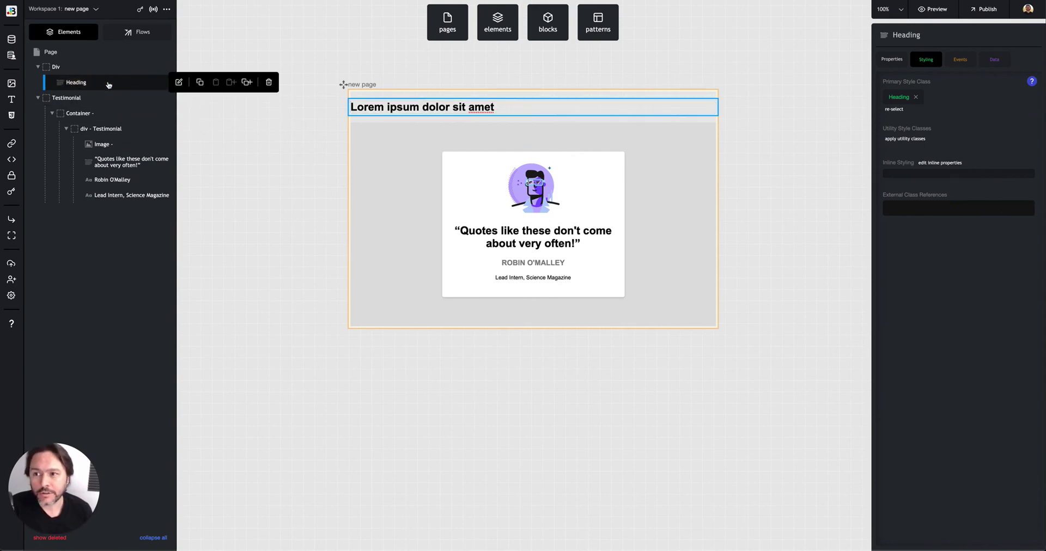
click(892, 59)
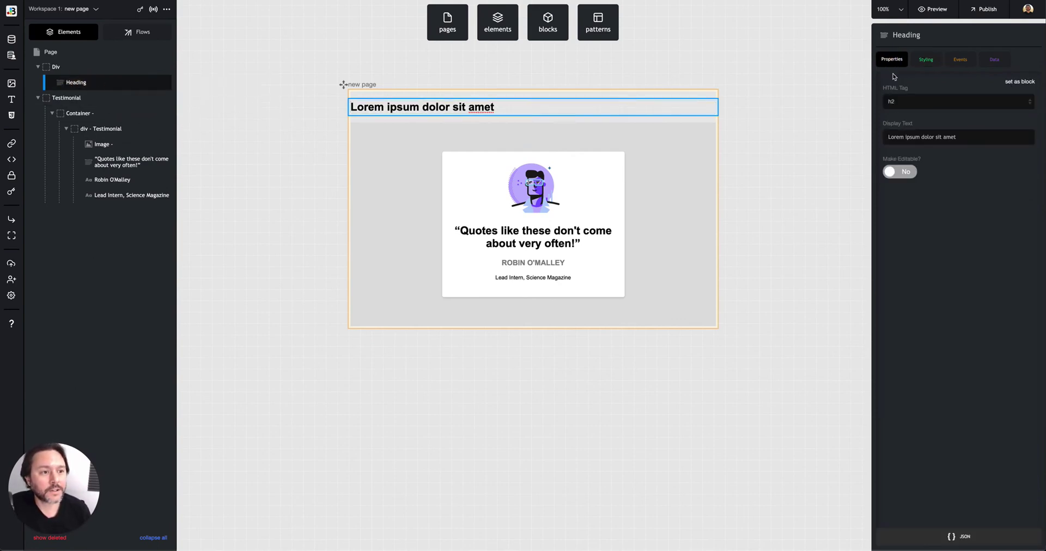
click(1017, 83)
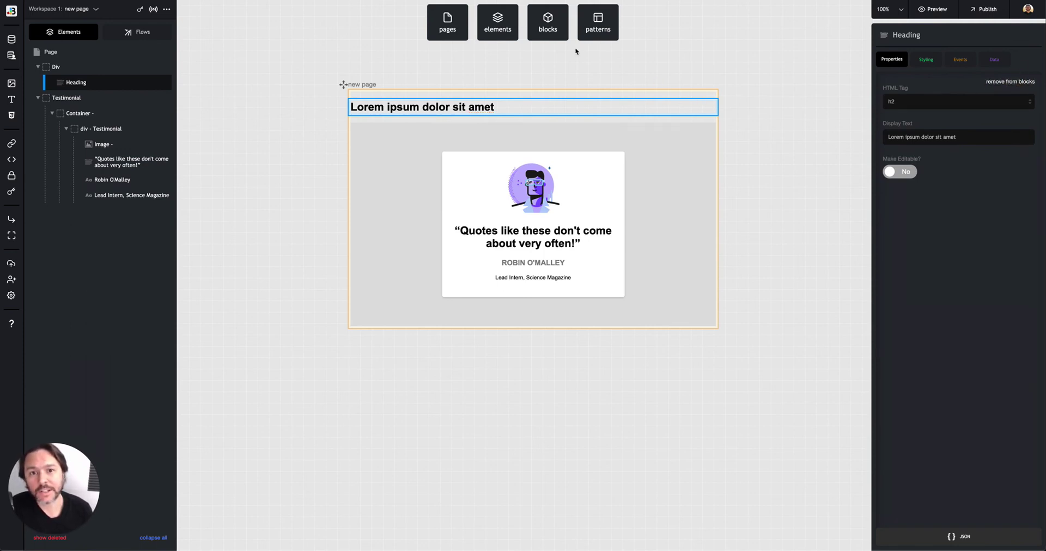
click(552, 28)
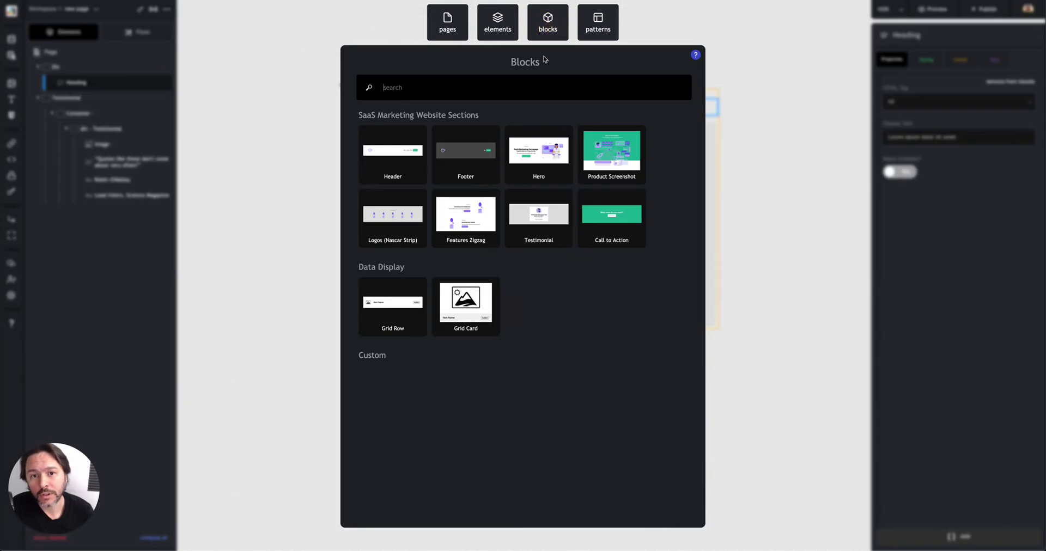